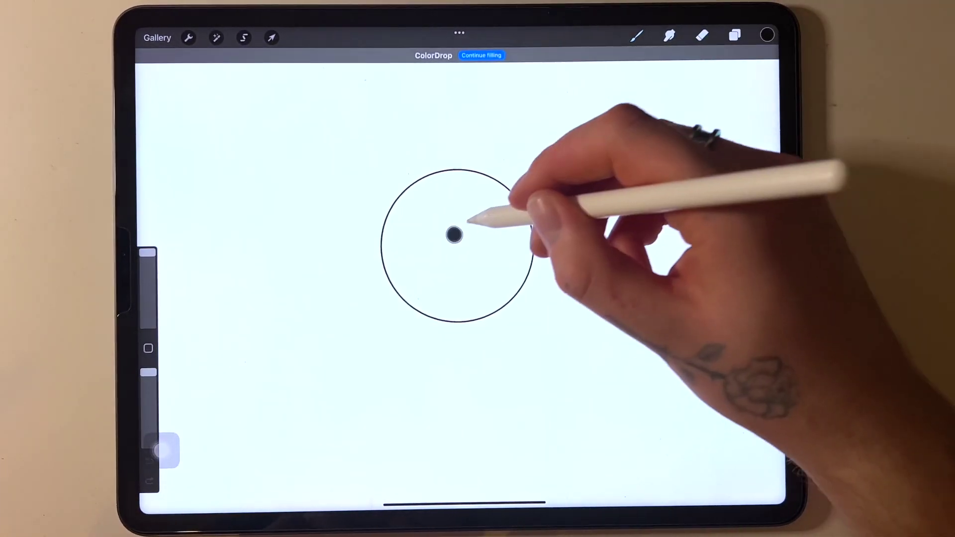
ColorDrop solid black into the circle and reposition the copy below the original
click(456, 235)
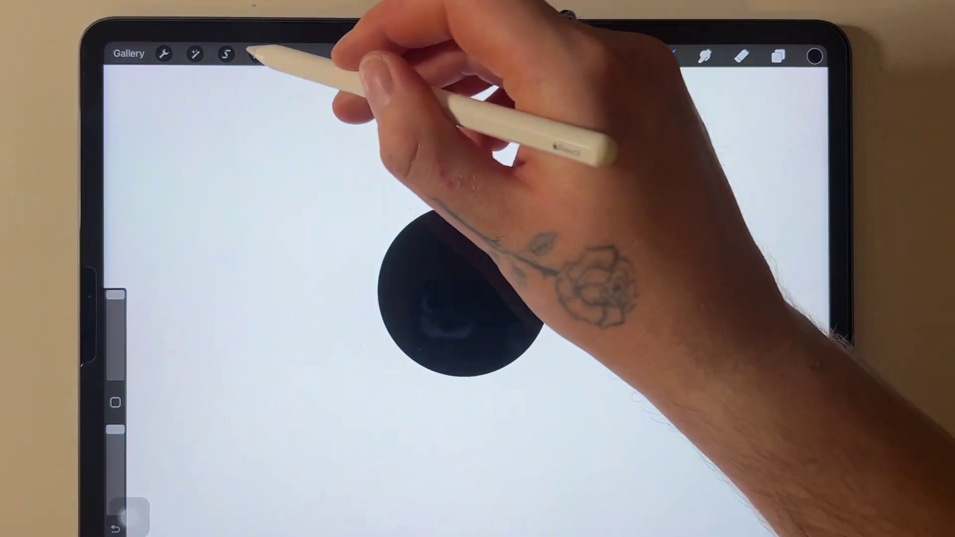
click(271, 38)
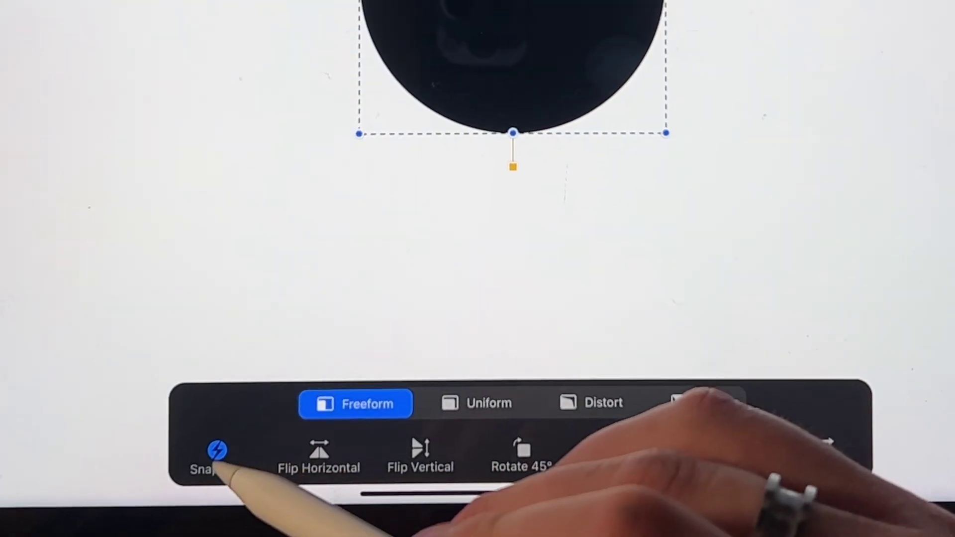
click(228, 442)
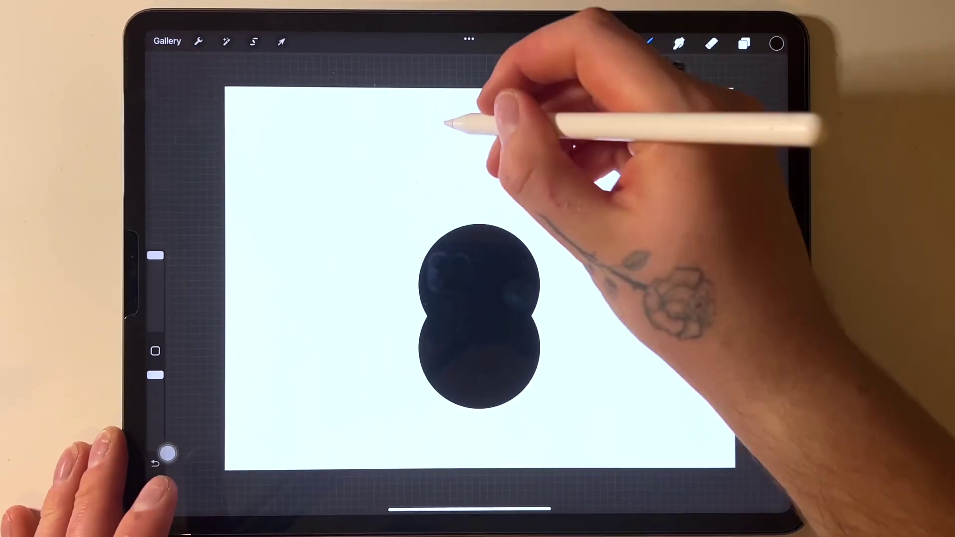
Draw a black rectangle between the circles, stretched and aligned to their width
drag(448, 119, 447, 123)
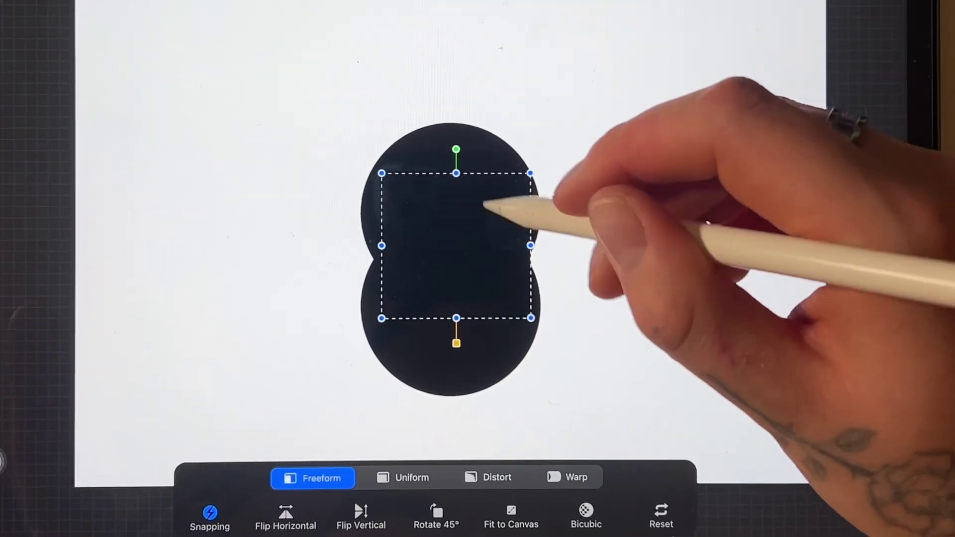
drag(540, 322, 548, 322)
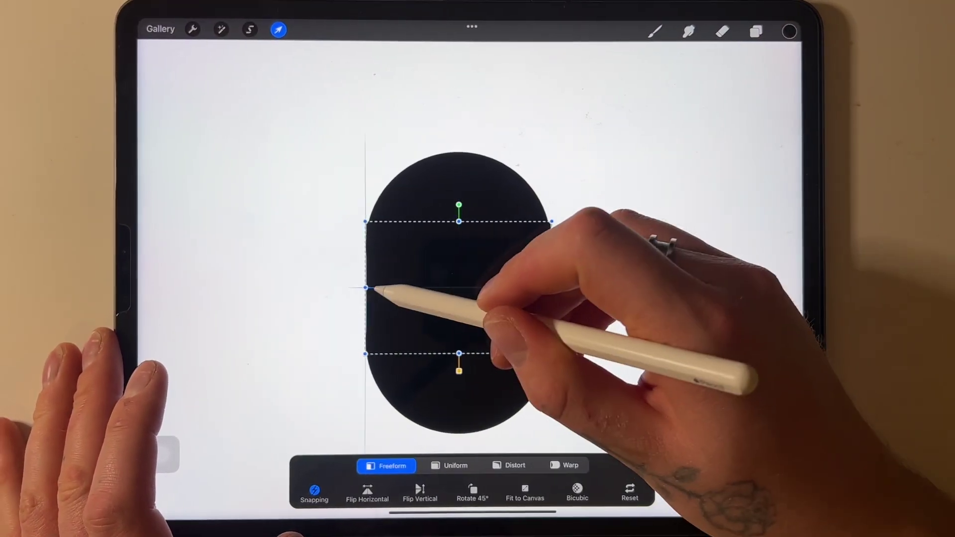
drag(468, 268, 468, 263)
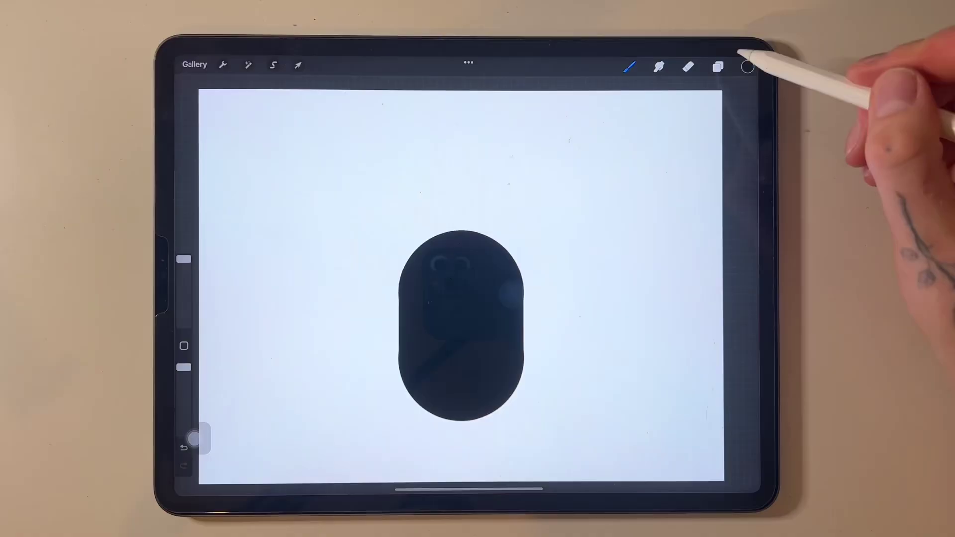
Merge the capsule layers and rotate the capsule 45° onto a diagonal
click(774, 28)
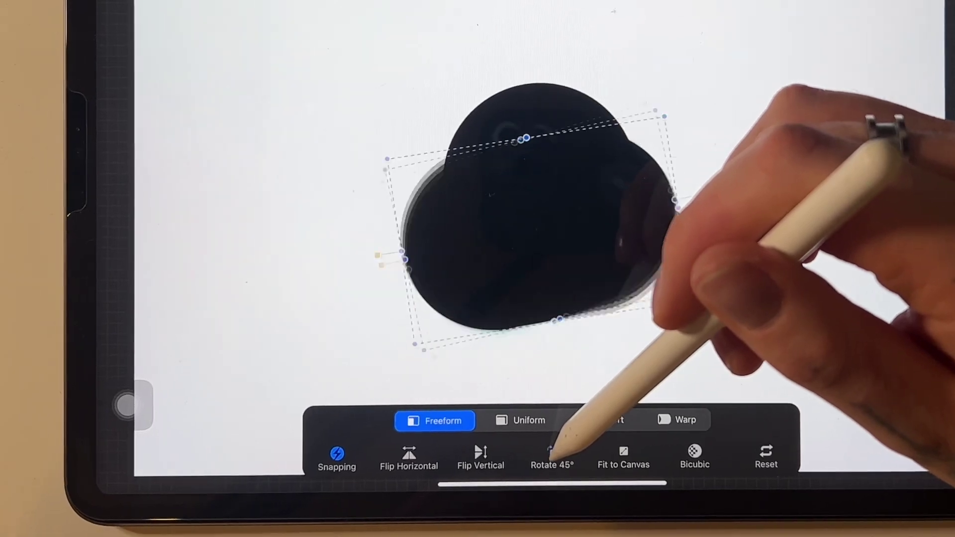
click(552, 451)
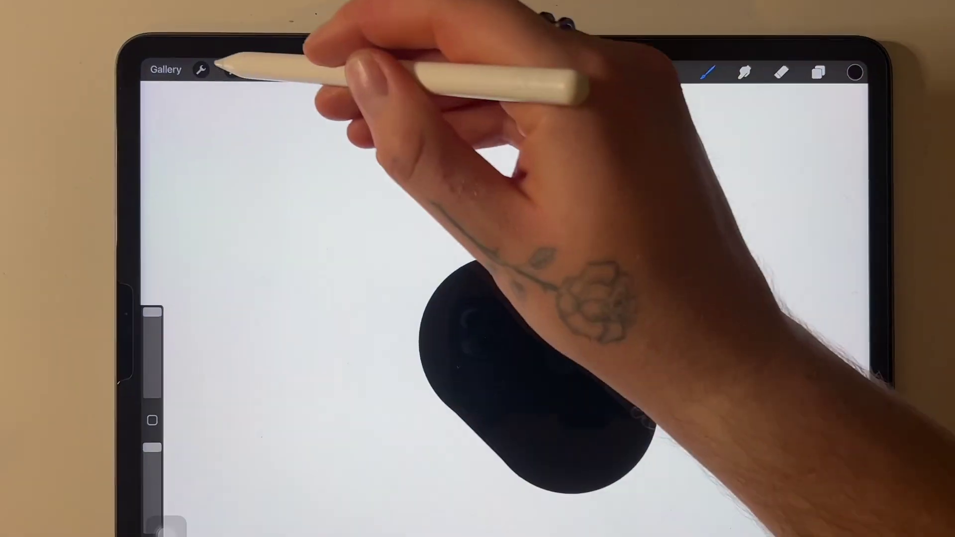
click(196, 56)
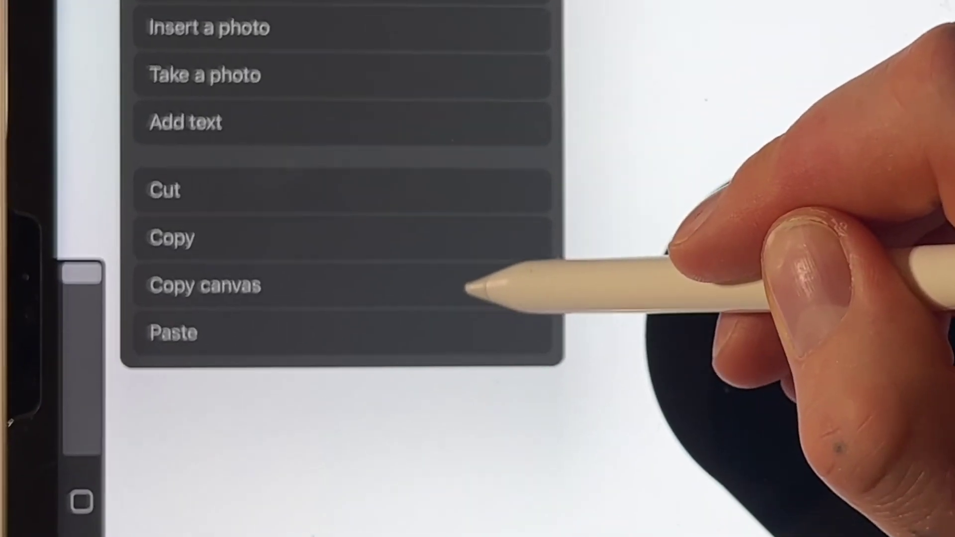
Copy the canvas and paste the diagonal capsule in as the brush's Shape
click(470, 287)
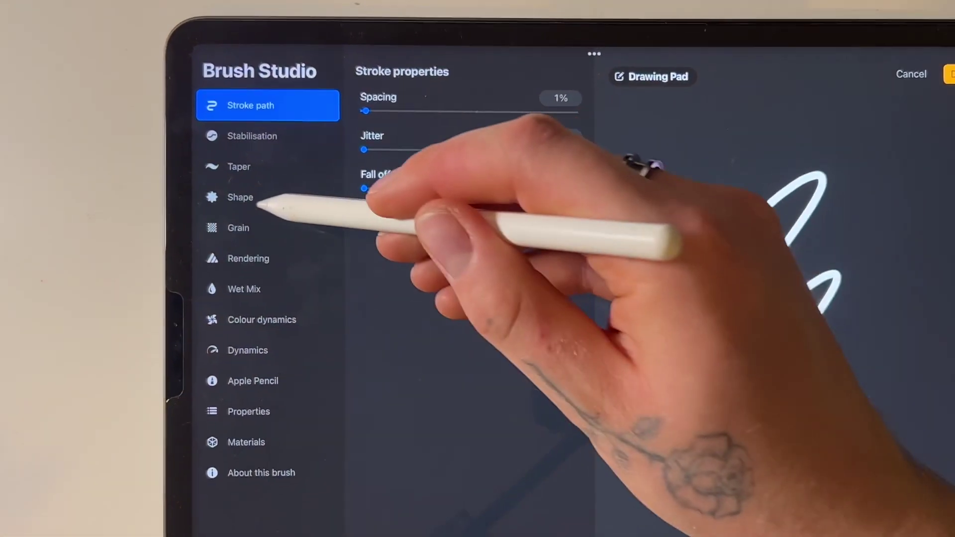
click(241, 197)
click(437, 88)
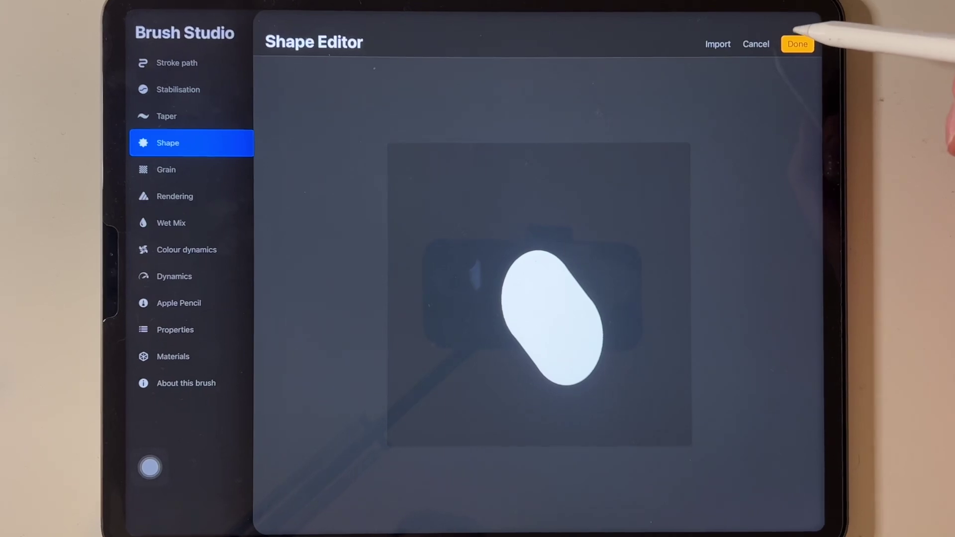
click(795, 43)
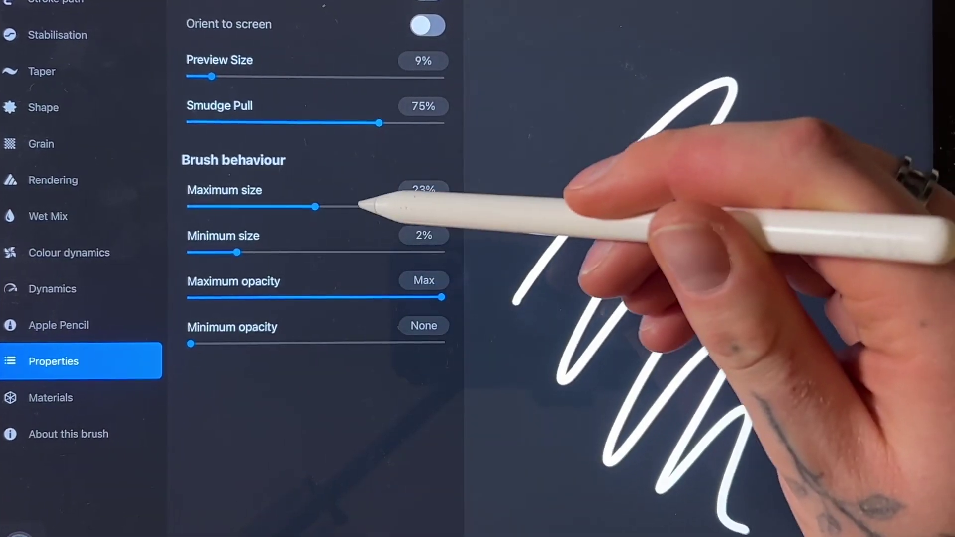
Drag the brush's Maximum size up to about 76%
drag(315, 207, 396, 214)
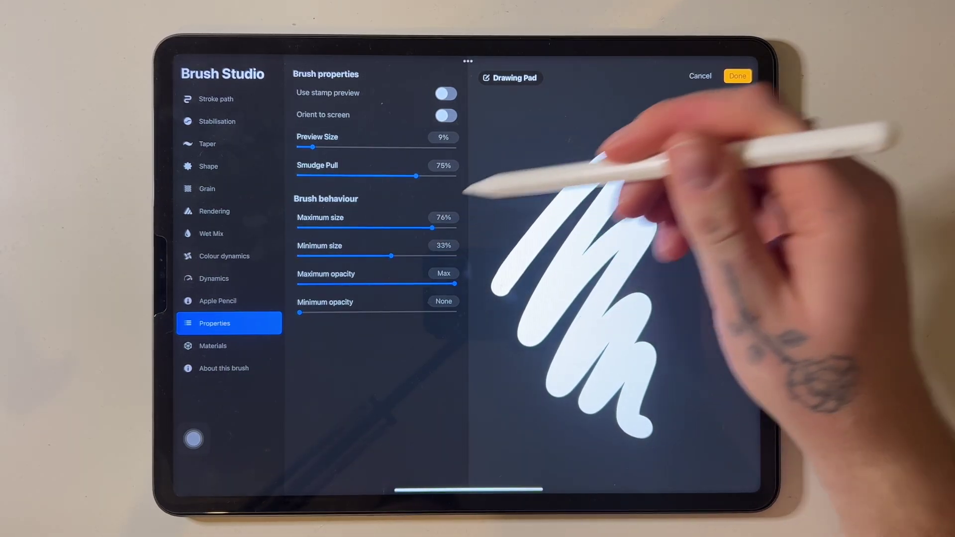
Combine Monoline 1 with Monoline 1 1 into a single brush
click(736, 77)
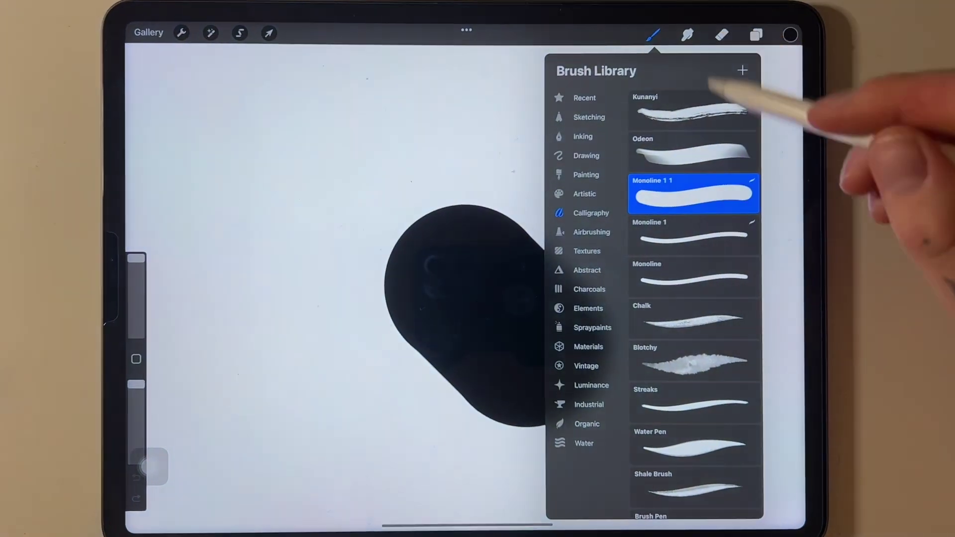
click(728, 135)
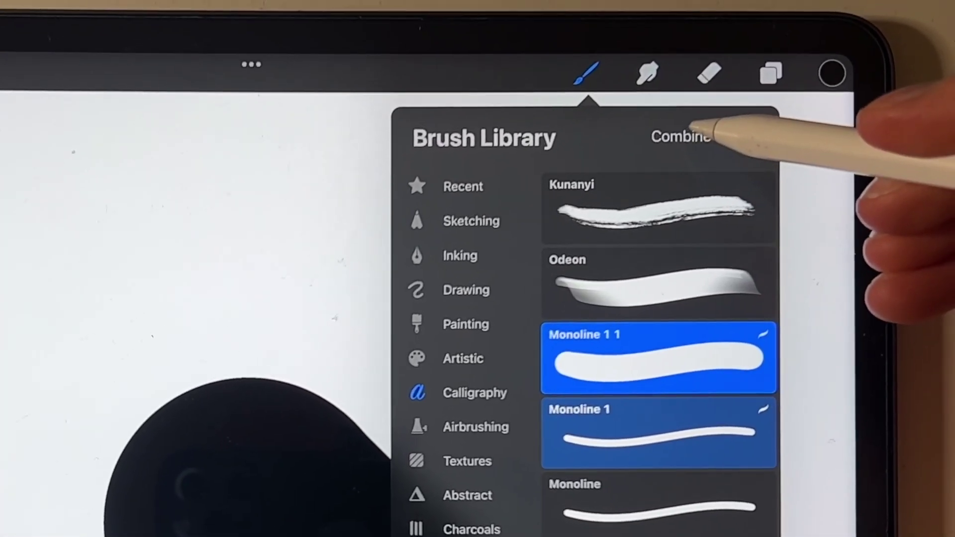
click(716, 91)
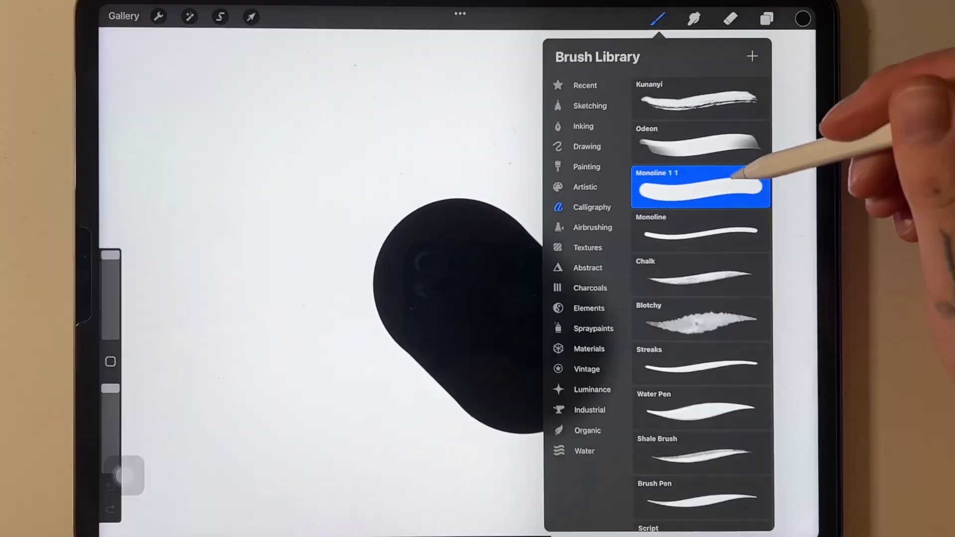
Set the combined brush's Maximum size to 50% and Minimum size to 11%
click(739, 176)
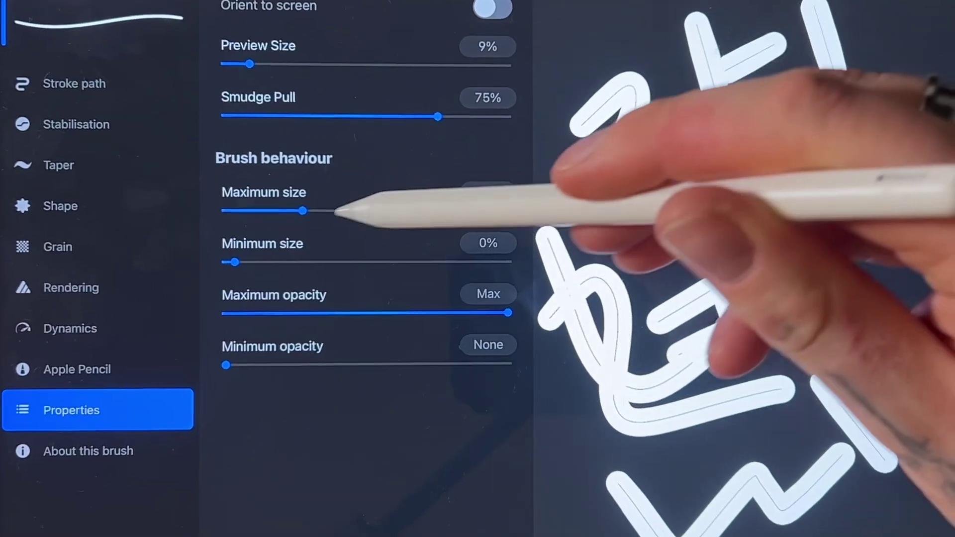
drag(306, 227, 388, 227)
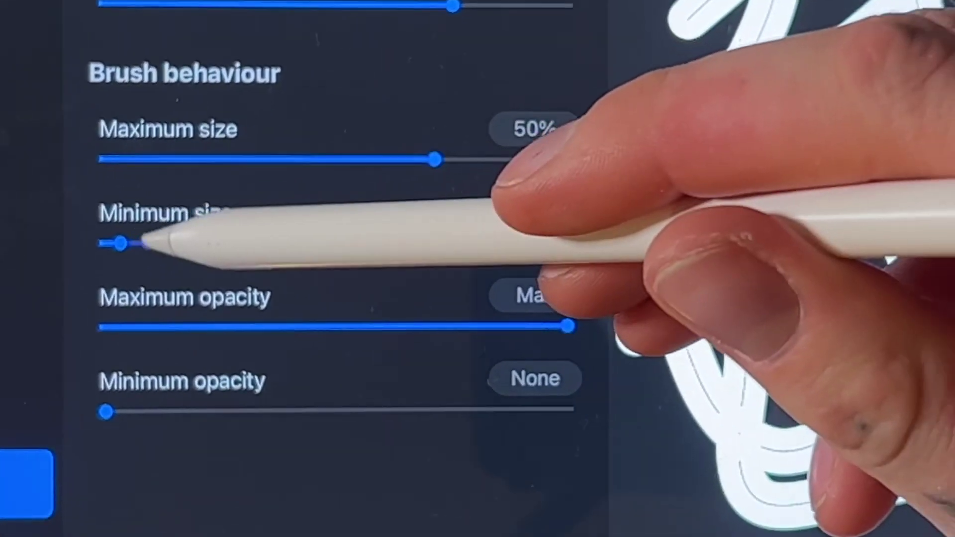
drag(235, 268, 306, 268)
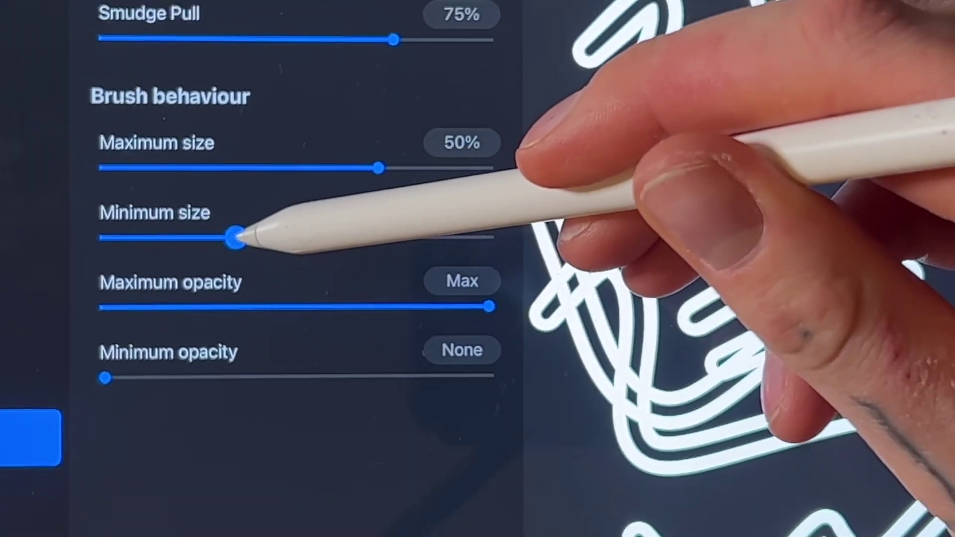
drag(238, 237, 246, 237)
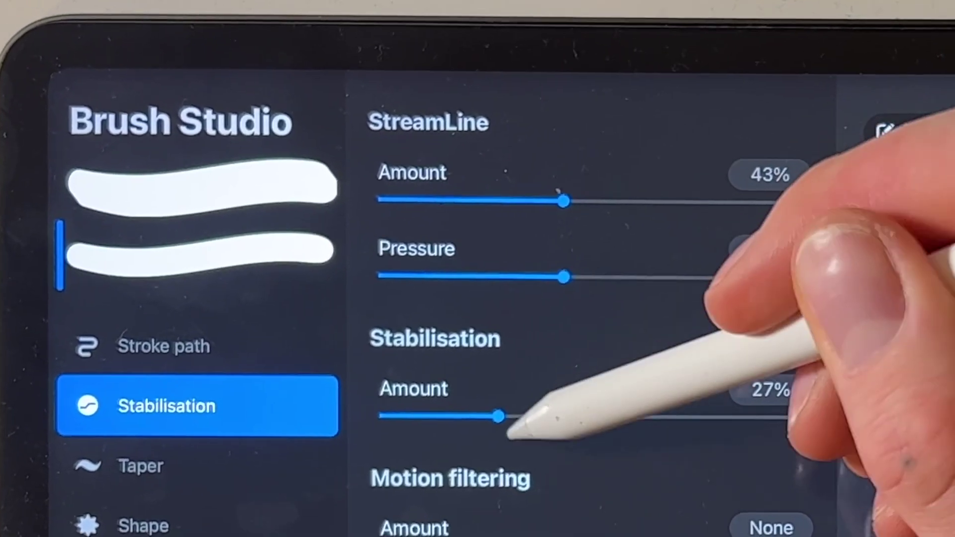
Drag Stabilisation Amount up from 27% toward 43%
drag(499, 416, 563, 416)
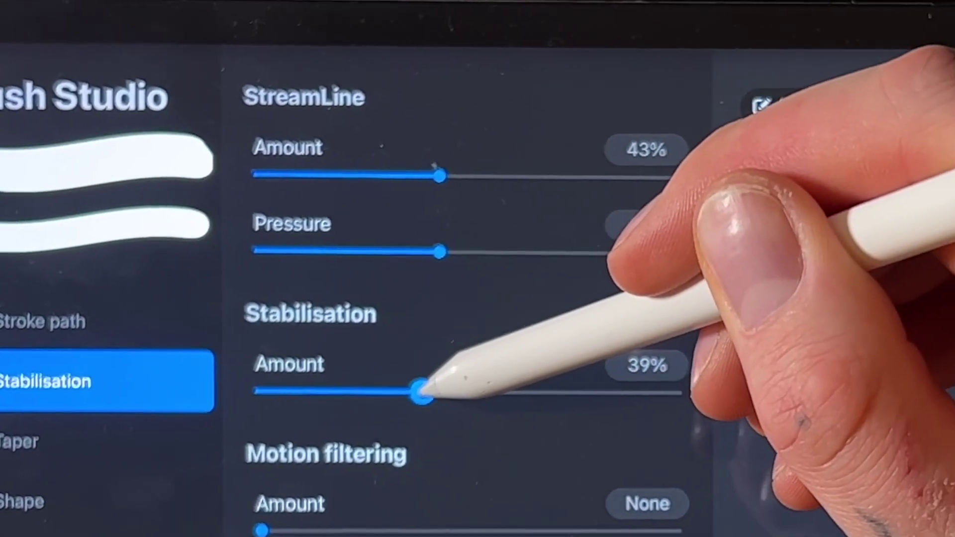